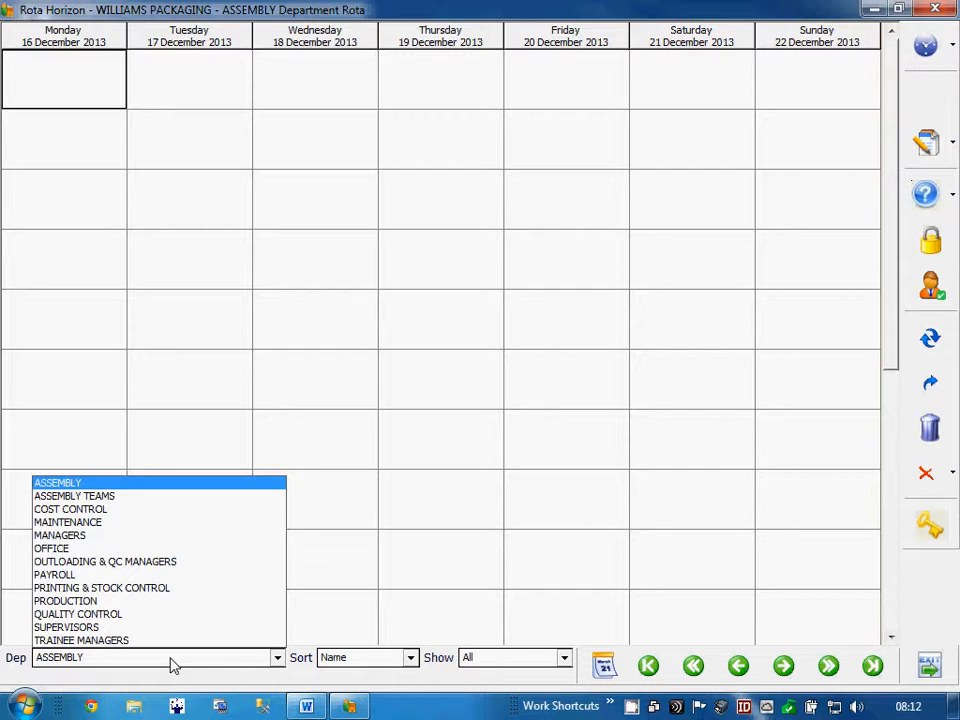
Step: Show the ASSEMBLY TEAMS department rota for the week starting Monday 15 December 2014
{"action": "left_click", "coordinate": [119, 497]}
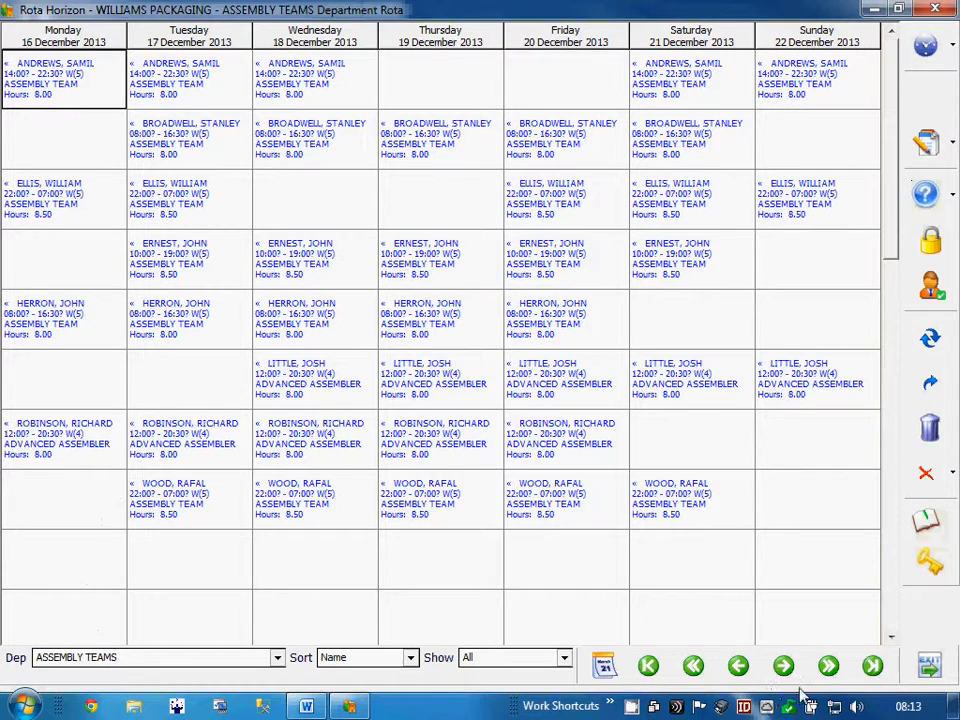
{"action": "left_click", "coordinate": [870, 667]}
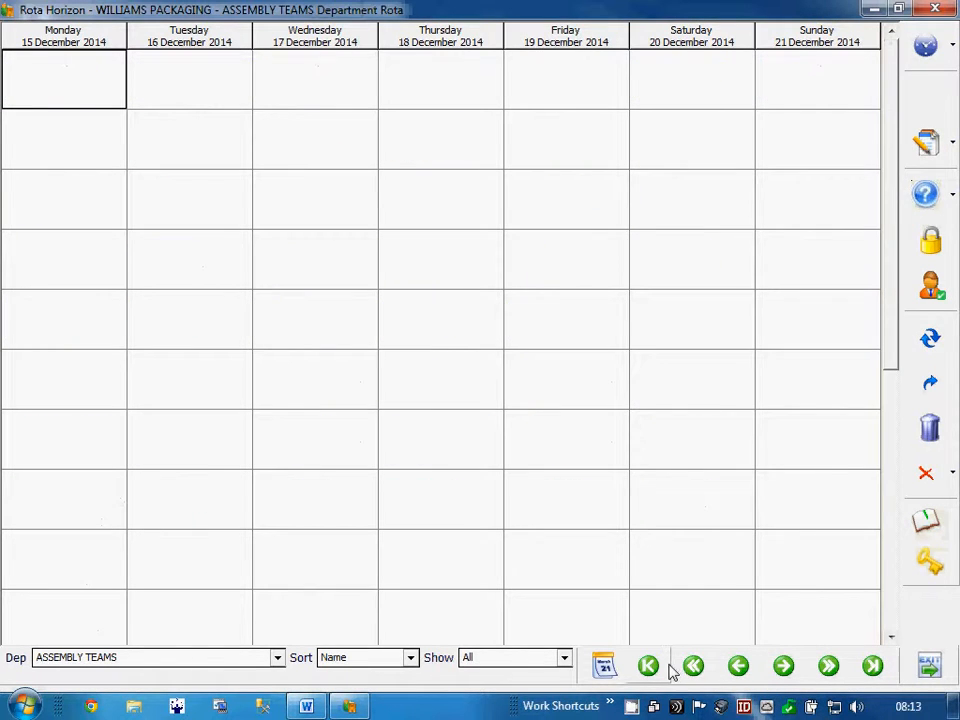
Step: Add a 08.00 TO 16.30 shift with the ASSEMBLY TEAM job on Wednesday 17 December, assigned to the fourth listed employee, and save it
{"action": "left_click", "coordinate": [298, 100]}
{"action": "left_click", "coordinate": [310, 152]}
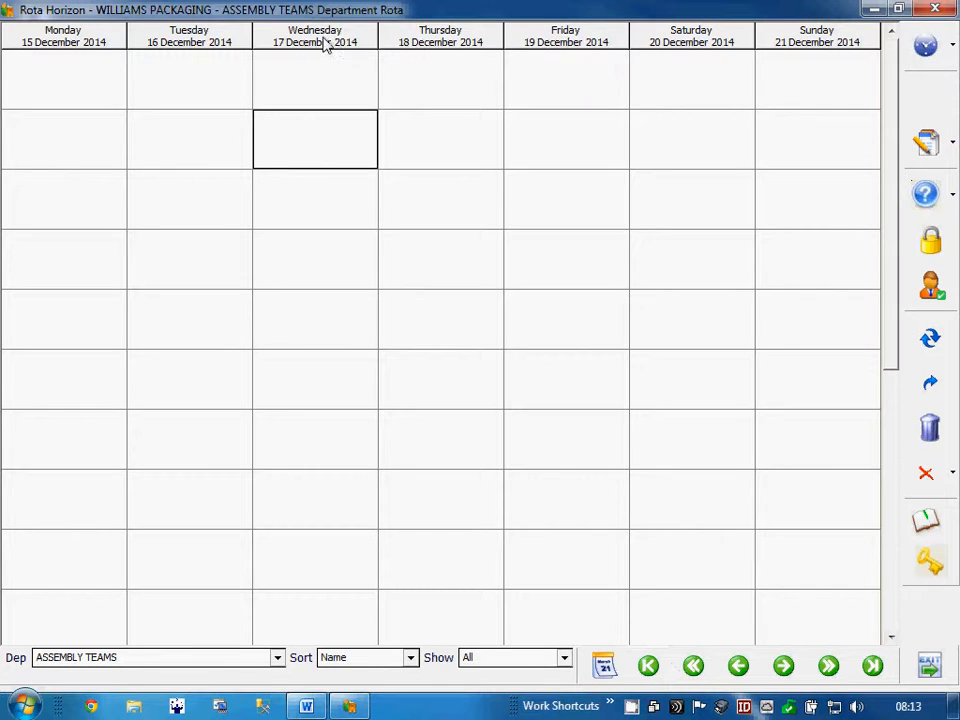
{"action": "double_click", "coordinate": [334, 160]}
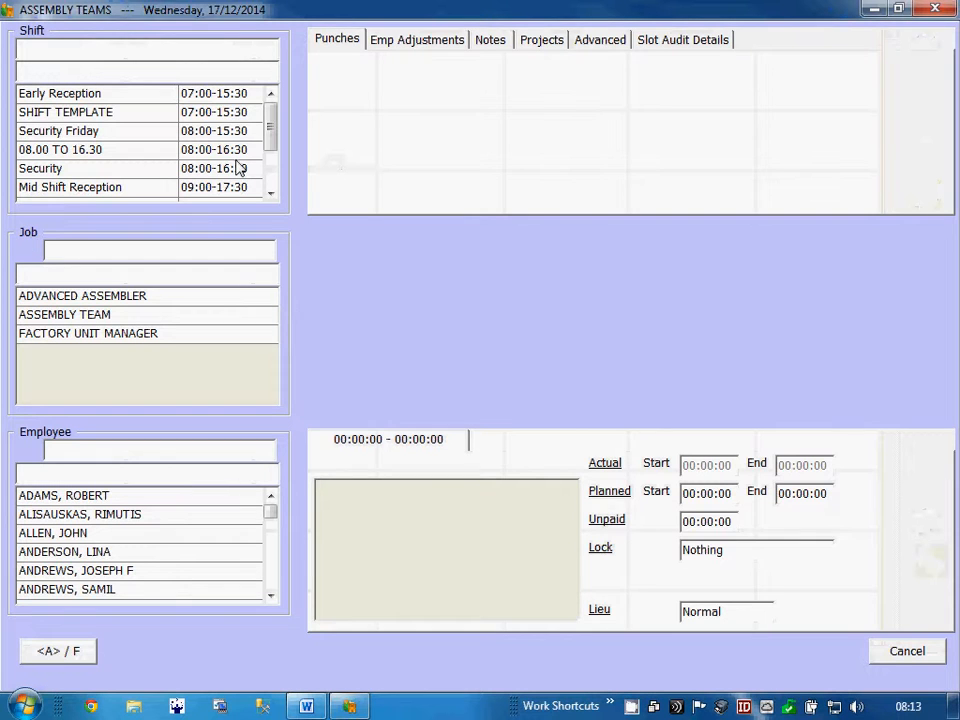
{"action": "left_click", "coordinate": [133, 153]}
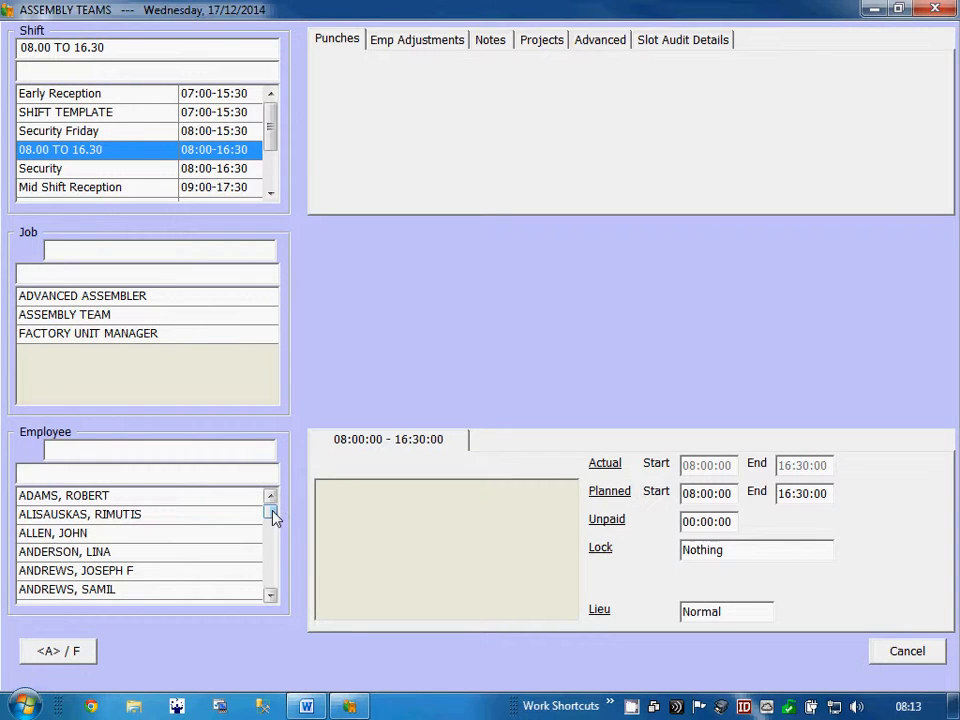
{"action": "mouse_move", "coordinate": [273, 515]}
{"action": "left_mouse_down"}
{"action": "mouse_move", "coordinate": [273, 593]}
{"action": "mouse_move", "coordinate": [274, 513]}
{"action": "left_mouse_up"}
{"action": "left_click", "coordinate": [163, 317]}
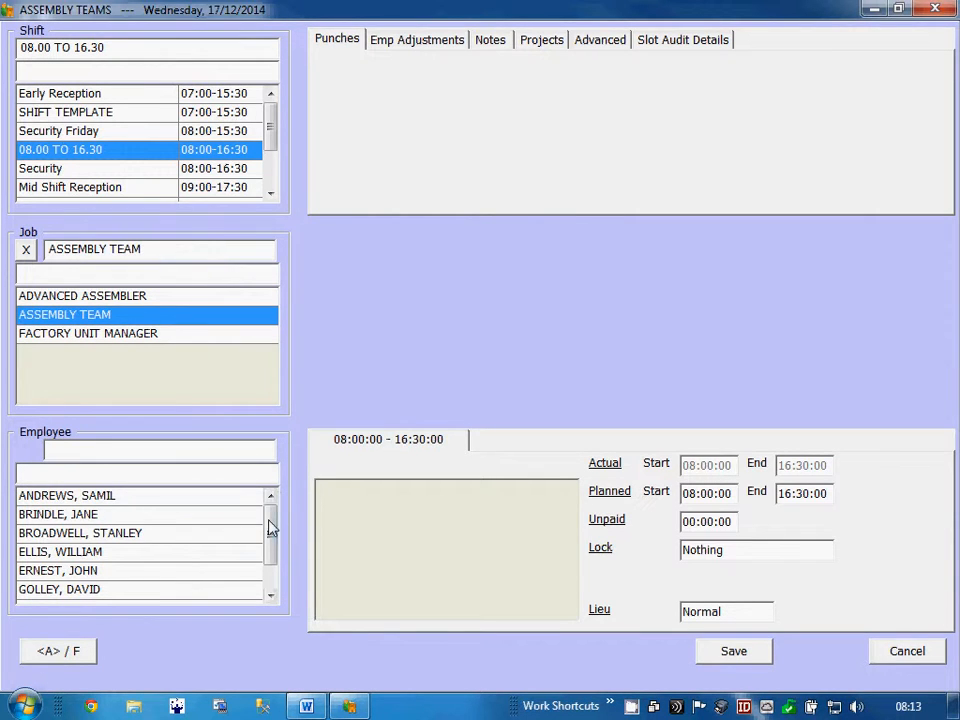
{"action": "left_click_drag", "start_coordinate": [270, 527], "coordinate": [283, 503]}
{"action": "left_click", "coordinate": [122, 552]}
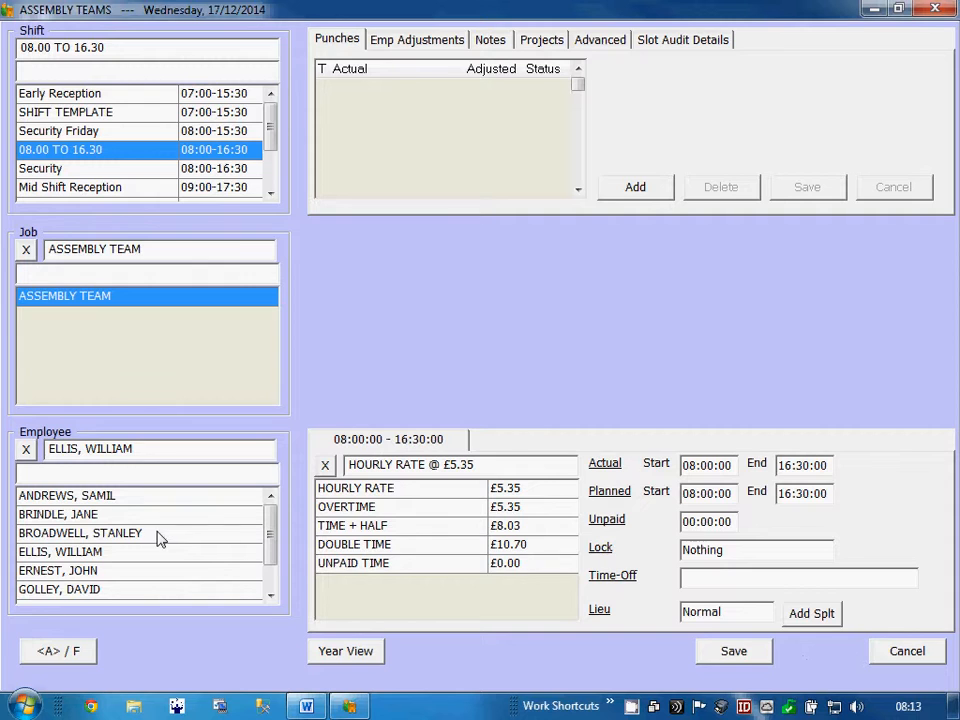
{"action": "left_click", "coordinate": [746, 660]}
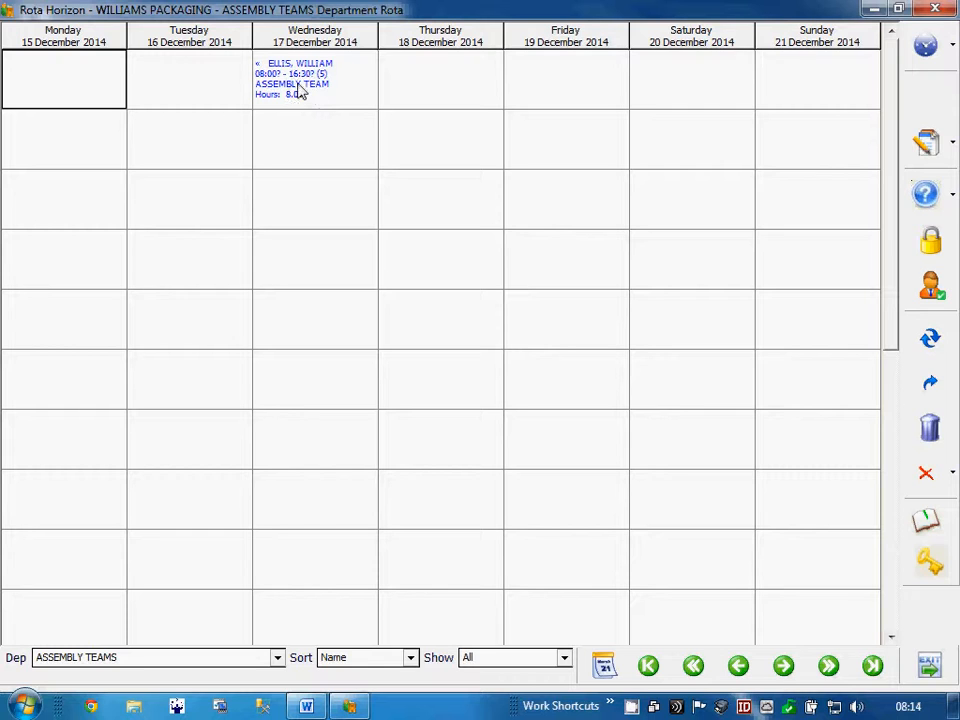
Step: Copy the employee's Wednesday shift across to Monday, Tuesday, Thursday and Friday of the same week
{"action": "left_click_drag", "start_coordinate": [300, 92], "coordinate": [418, 92]}
{"action": "left_click_drag", "start_coordinate": [557, 88], "coordinate": [556, 88]}
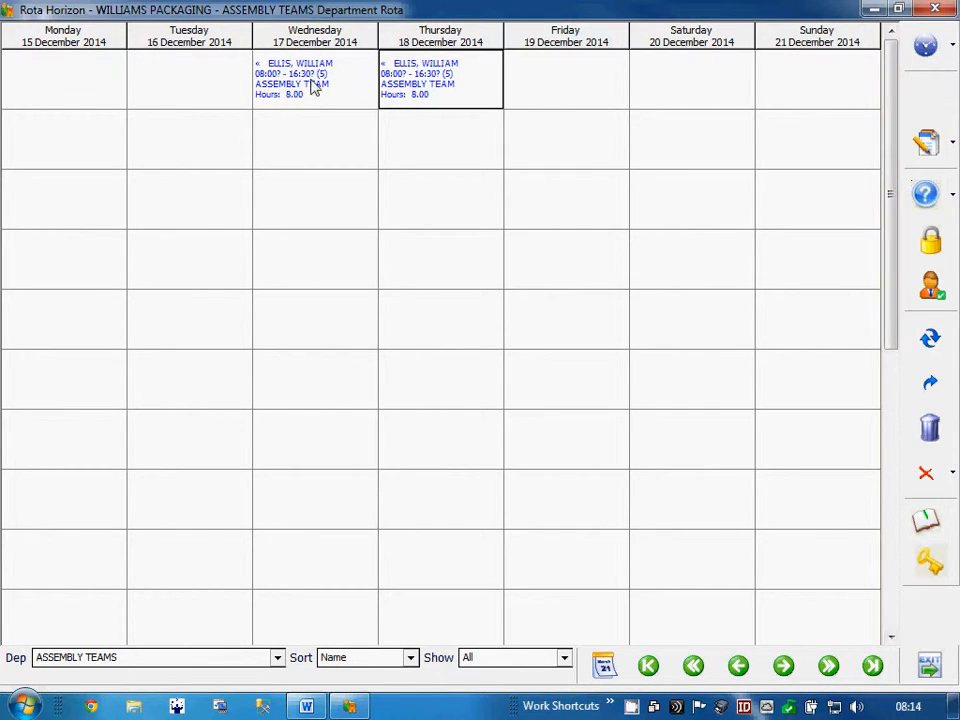
{"action": "left_click_drag", "start_coordinate": [310, 86], "coordinate": [66, 84]}
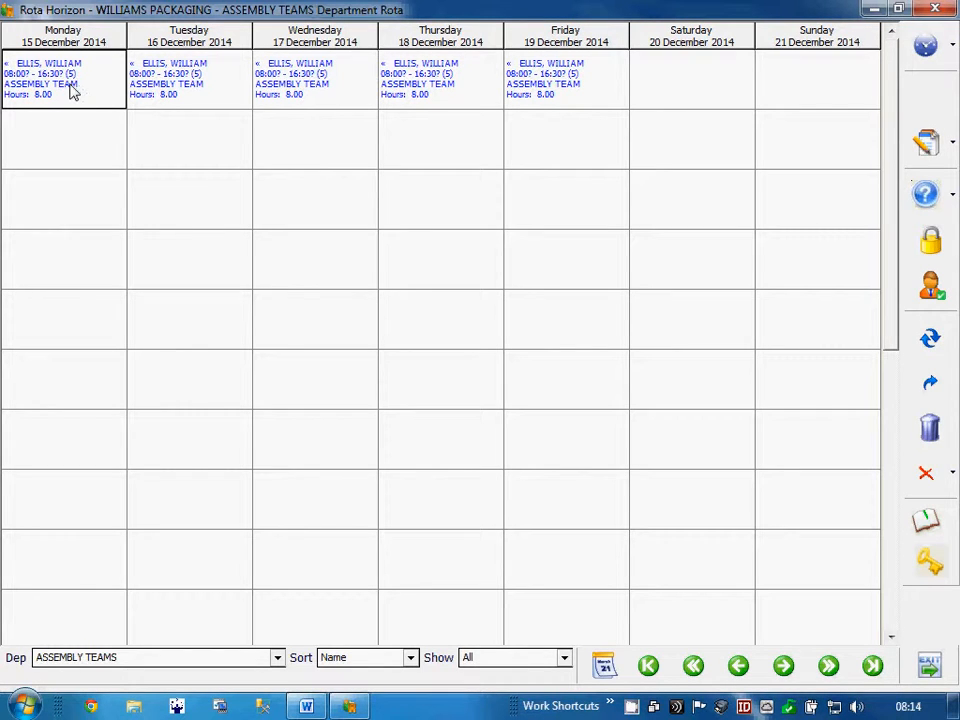
Step: Change the employee's Monday 15 December shift to Mid Shift Reception, 09:00-17:30, and save it
{"action": "double_click", "coordinate": [72, 90]}
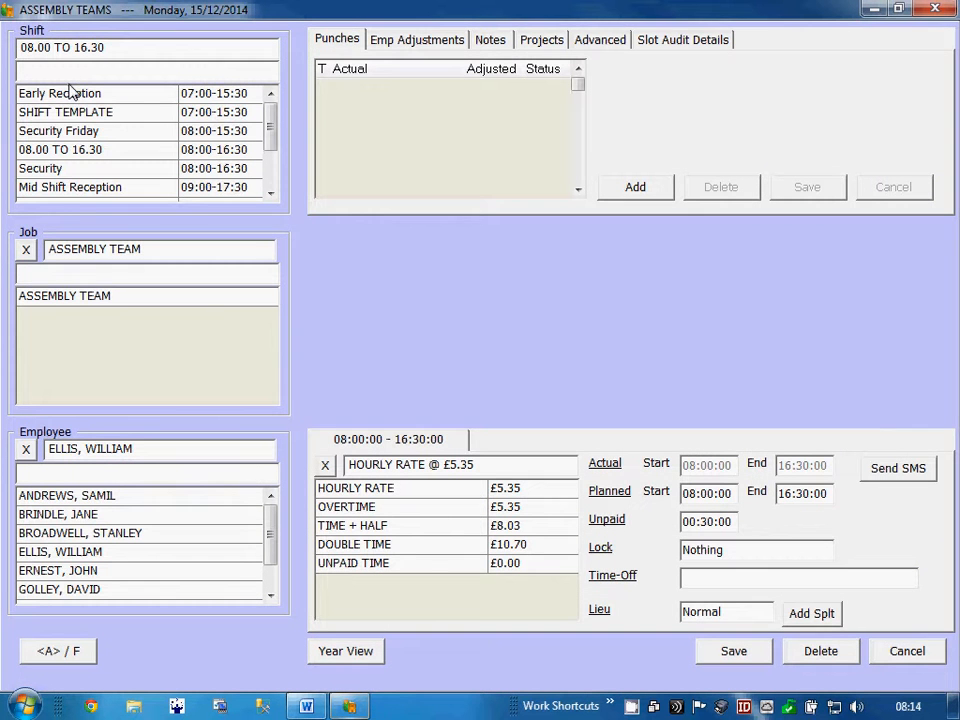
{"action": "left_click", "coordinate": [96, 188]}
{"action": "left_click", "coordinate": [736, 652]}
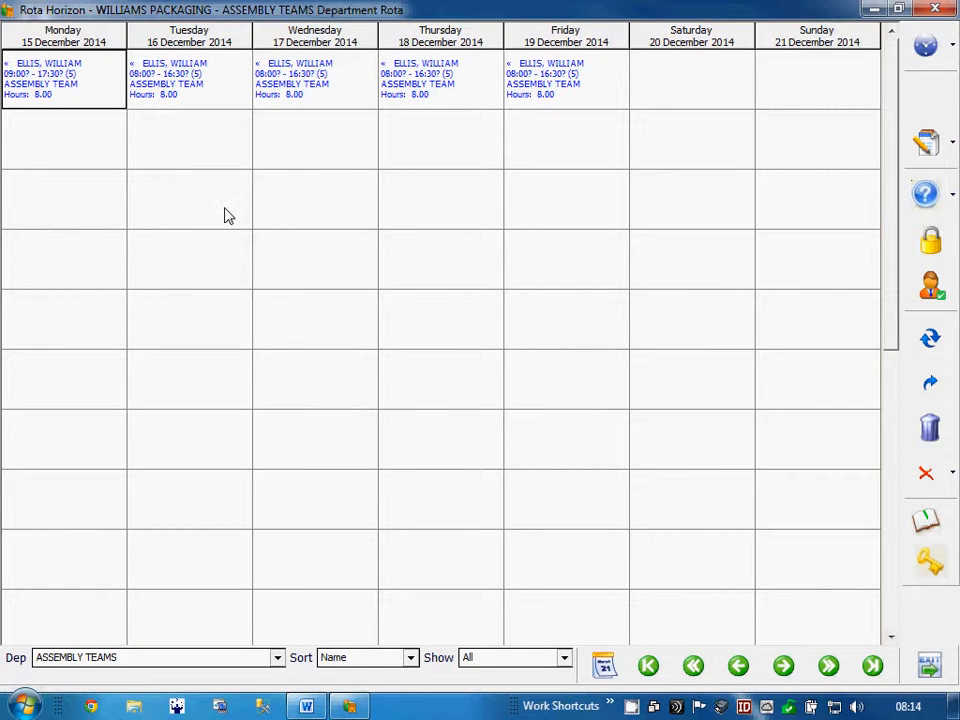
Step: Duplicate the weekday shifts as unassigned slots: three each on Monday, Wednesday and Friday, two each on Tuesday and Thursday
{"action": "left_click_drag", "start_coordinate": [75, 83], "coordinate": [66, 192]}
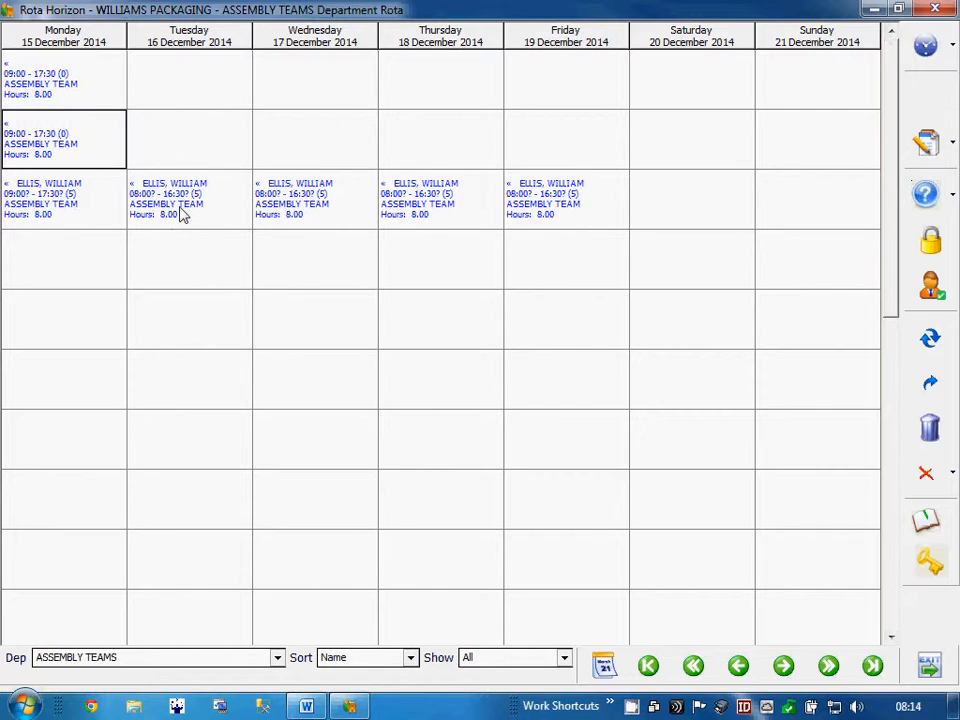
{"action": "left_click_drag", "start_coordinate": [210, 204], "coordinate": [189, 231]}
{"action": "left_click_drag", "start_coordinate": [73, 198], "coordinate": [55, 219]}
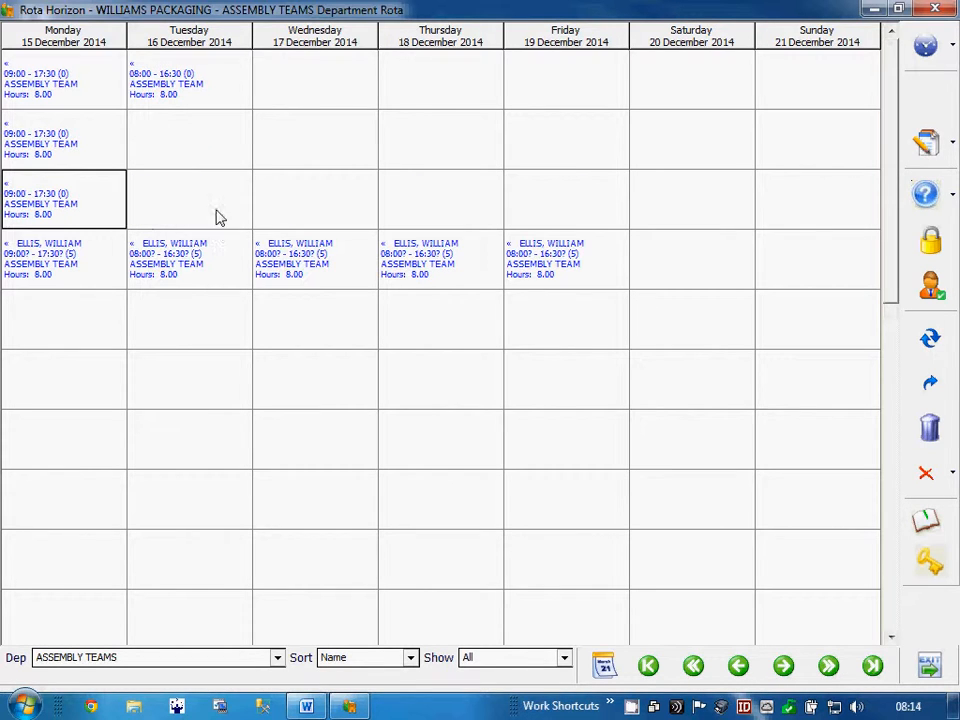
{"action": "left_click_drag", "start_coordinate": [184, 268], "coordinate": [175, 289]}
{"action": "left_click_drag", "start_coordinate": [315, 272], "coordinate": [313, 324]}
{"action": "left_click_drag", "start_coordinate": [307, 272], "coordinate": [312, 320]}
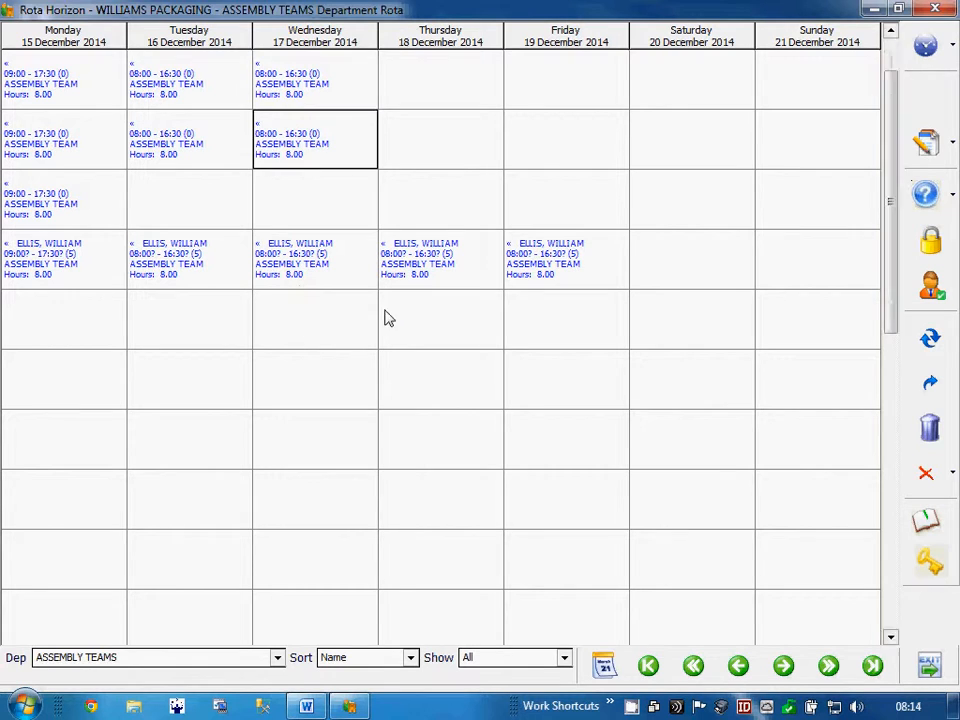
{"action": "left_click_drag", "start_coordinate": [442, 273], "coordinate": [428, 306]}
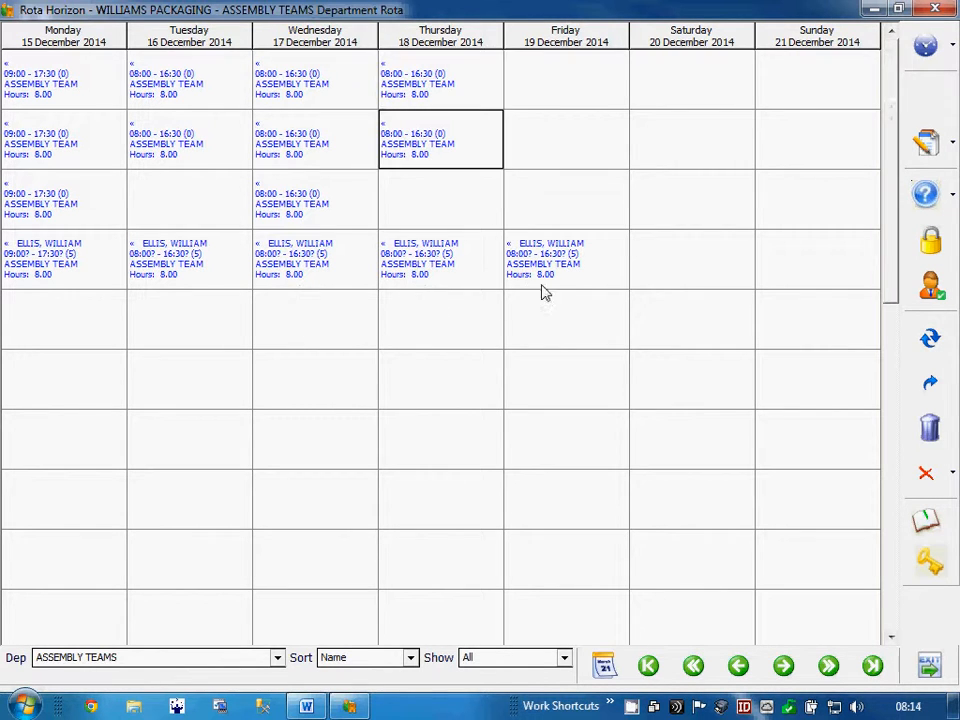
{"action": "left_click_drag", "start_coordinate": [540, 270], "coordinate": [540, 325]}
{"action": "left_click_drag", "start_coordinate": [546, 270], "coordinate": [536, 320]}
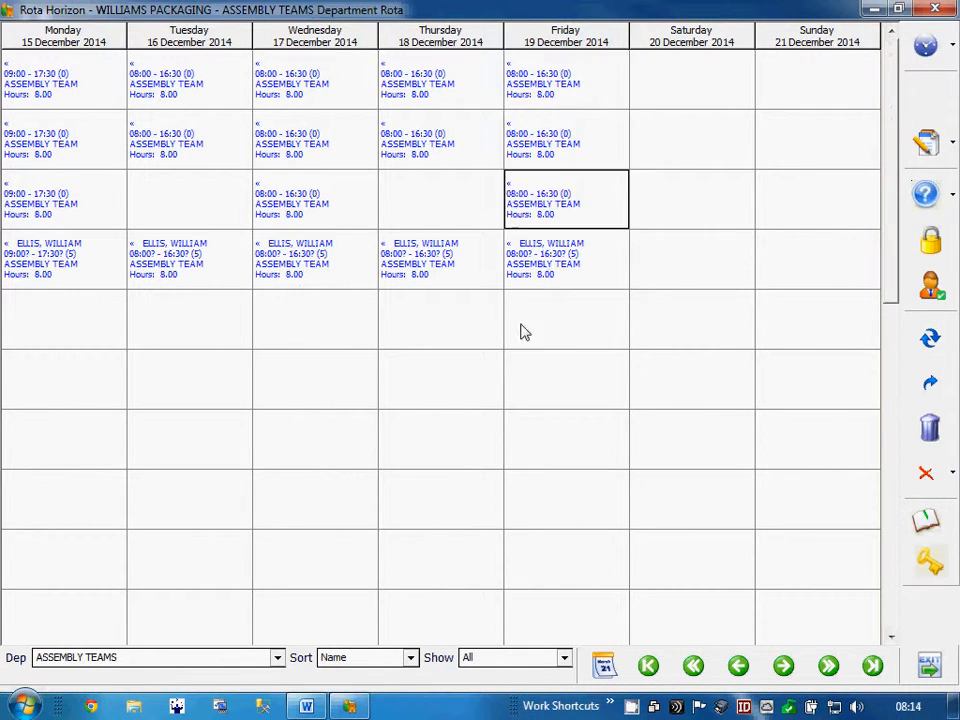
Step: Open the second unassigned shift on Thursday 18 December and switch its employee list from all to free employees
{"action": "left_click", "coordinate": [422, 146]}
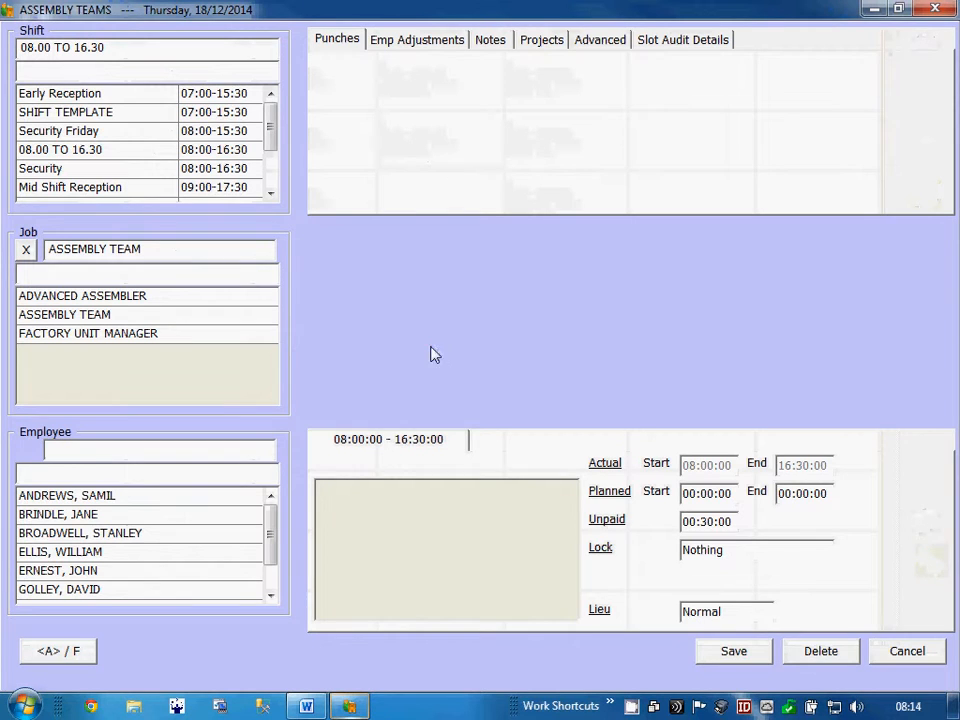
{"action": "left_click", "coordinate": [271, 588]}
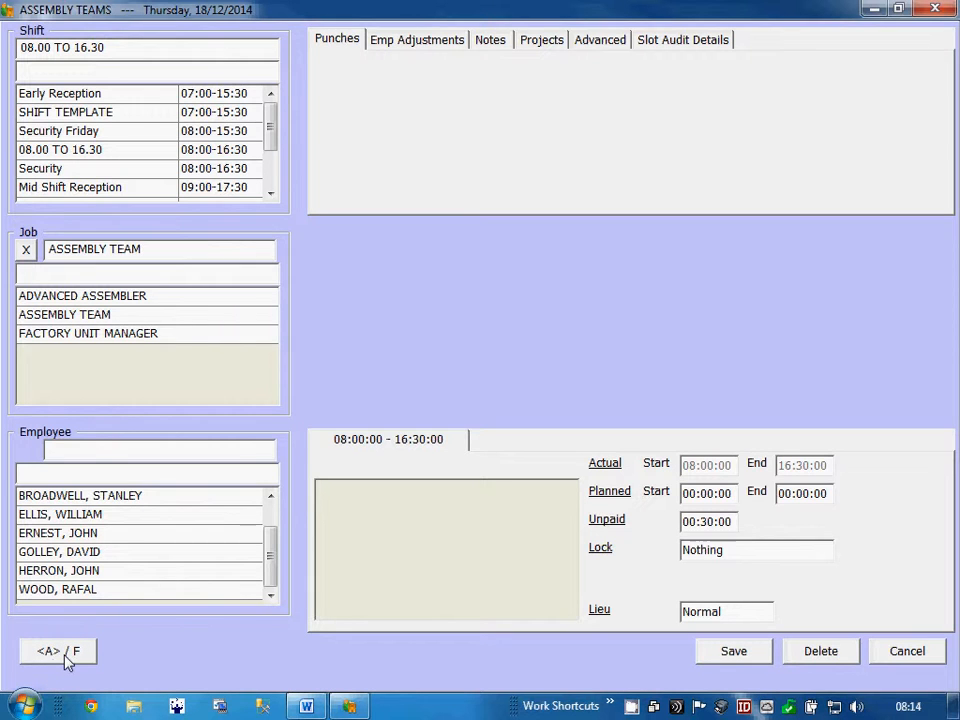
{"action": "left_click_drag", "start_coordinate": [274, 572], "coordinate": [274, 521]}
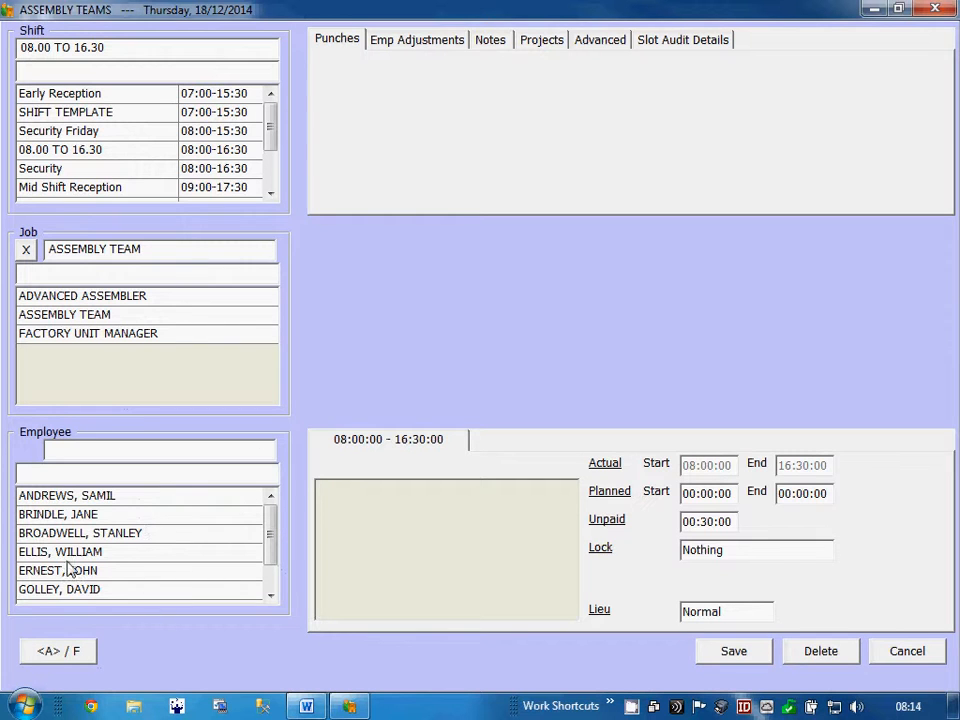
{"action": "scroll", "coordinate": [68, 567], "scroll_direction": "down", "scroll_amount": 1}
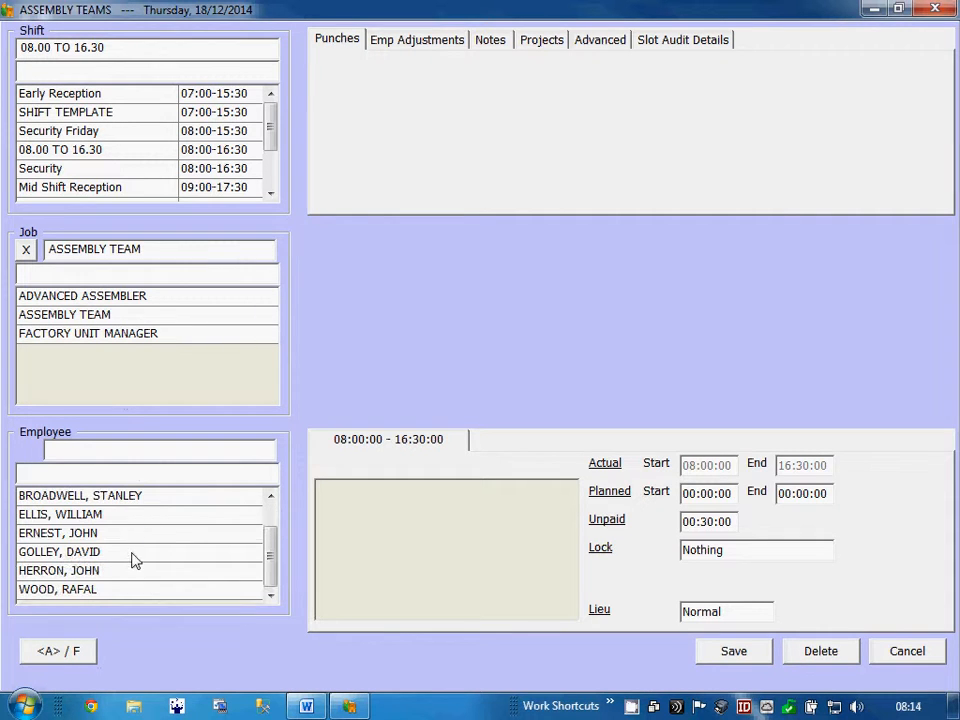
{"action": "left_click", "coordinate": [68, 656]}
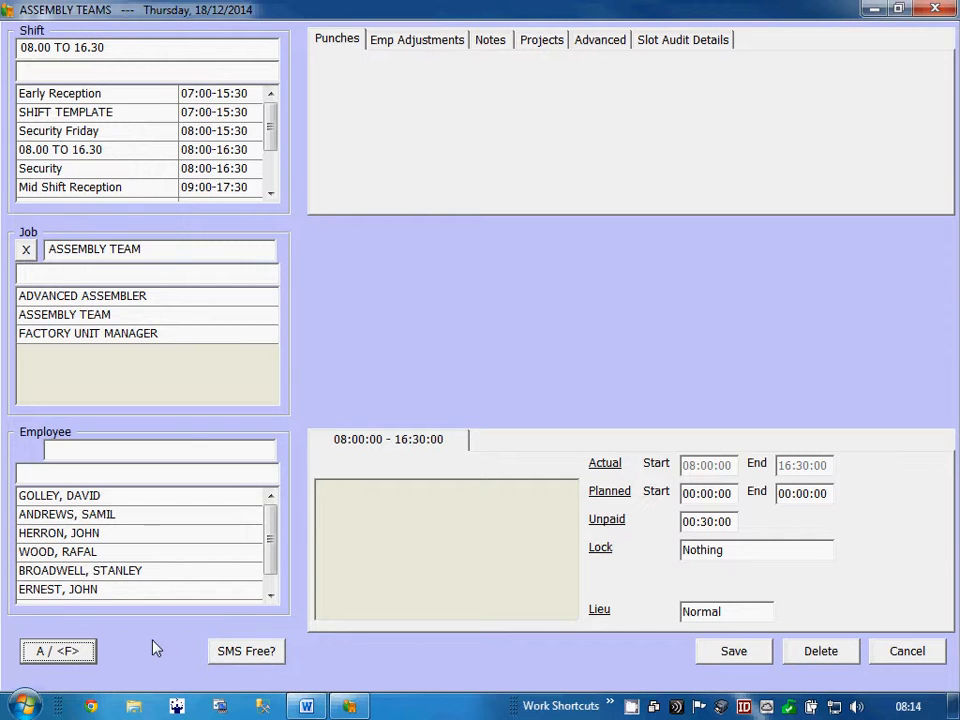
Step: Check the free employees' contracted hours, assign the first listed employee to the Thursday shift, and save it
{"action": "scroll", "coordinate": [268, 529], "scroll_direction": "down", "scroll_amount": 1}
{"action": "left_click", "coordinate": [271, 495]}
{"action": "mouse_move", "coordinate": [133, 500]}
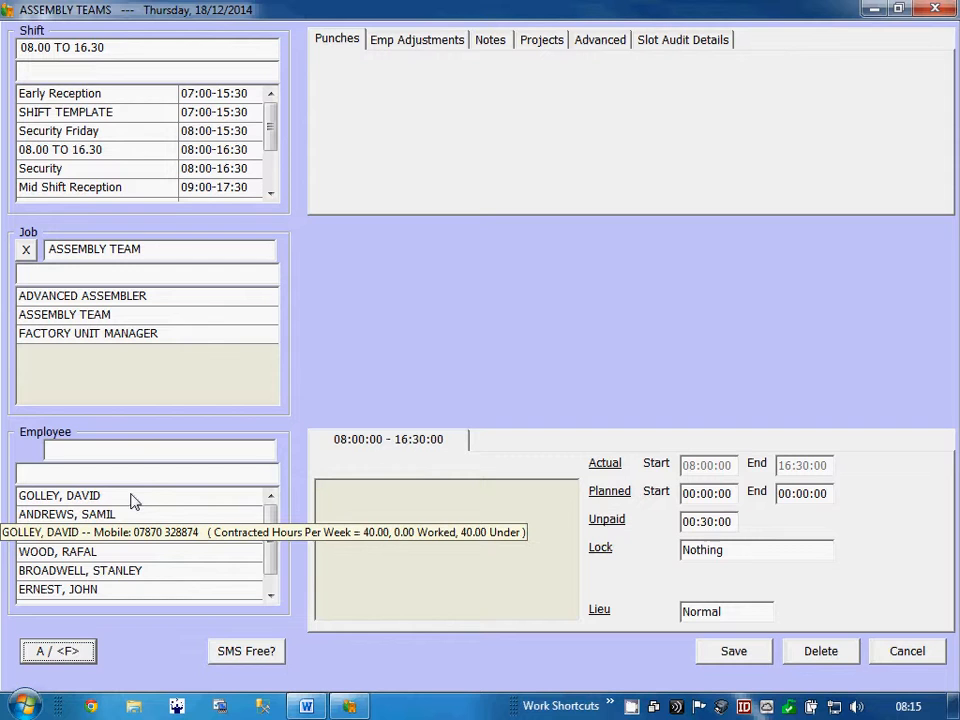
{"action": "left_click_drag", "start_coordinate": [269, 513], "coordinate": [250, 607]}
{"action": "mouse_move", "coordinate": [90, 596]}
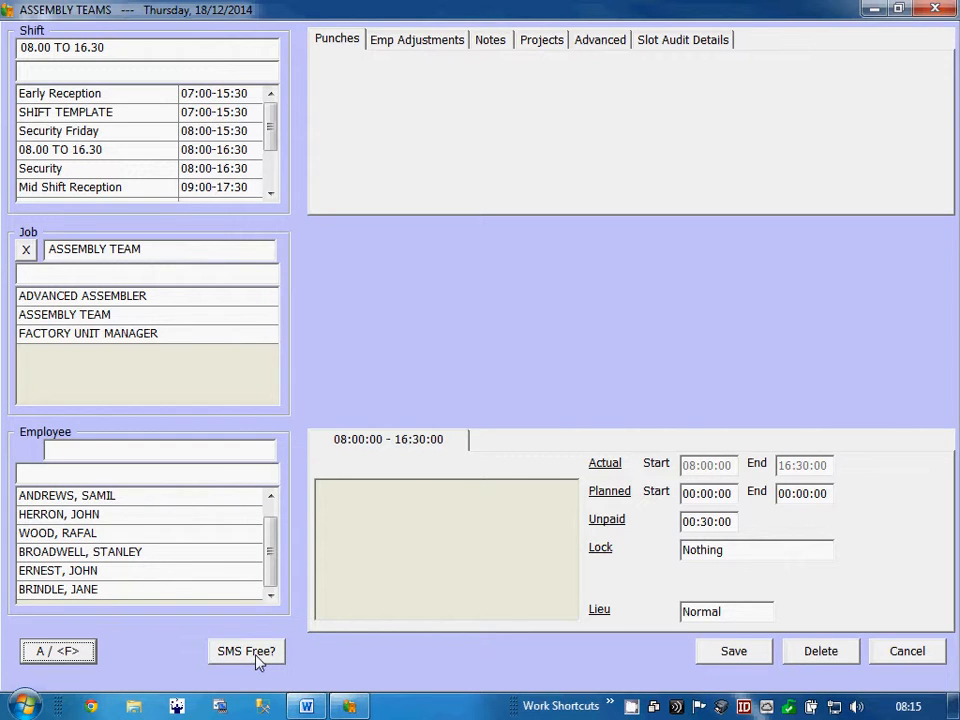
{"action": "scroll", "coordinate": [284, 545], "scroll_direction": "up", "scroll_amount": 1}
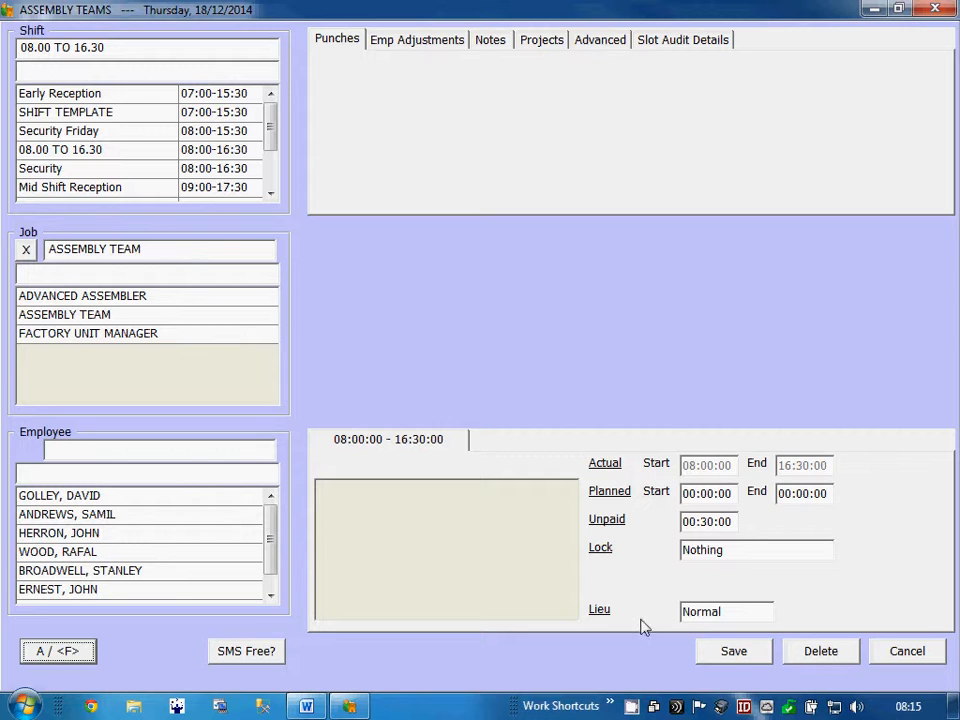
{"action": "left_click", "coordinate": [152, 497]}
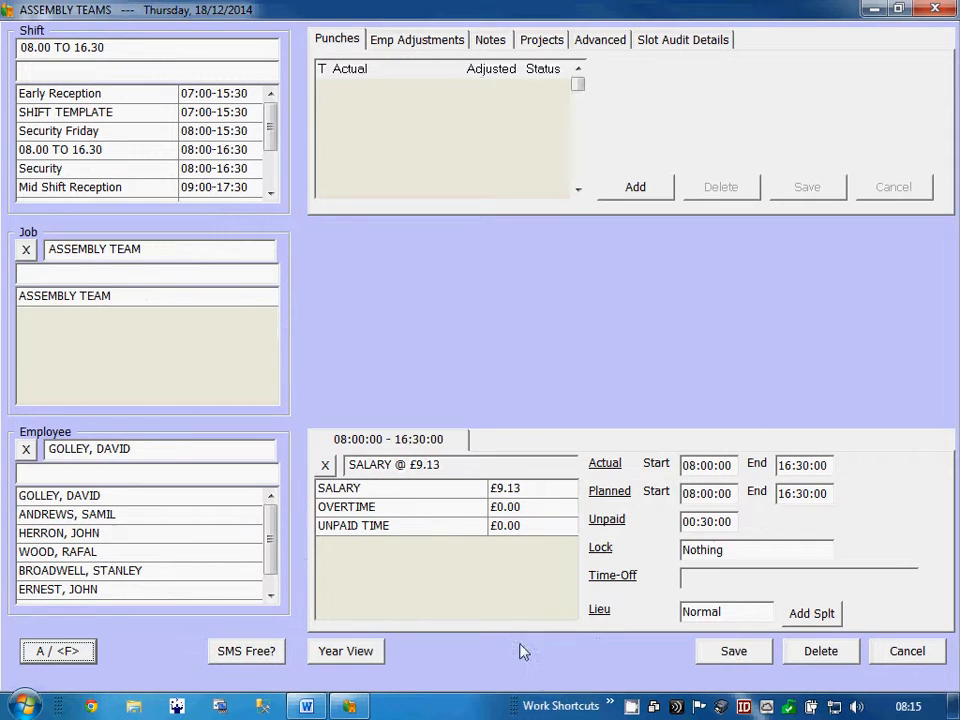
{"action": "left_click", "coordinate": [712, 652]}
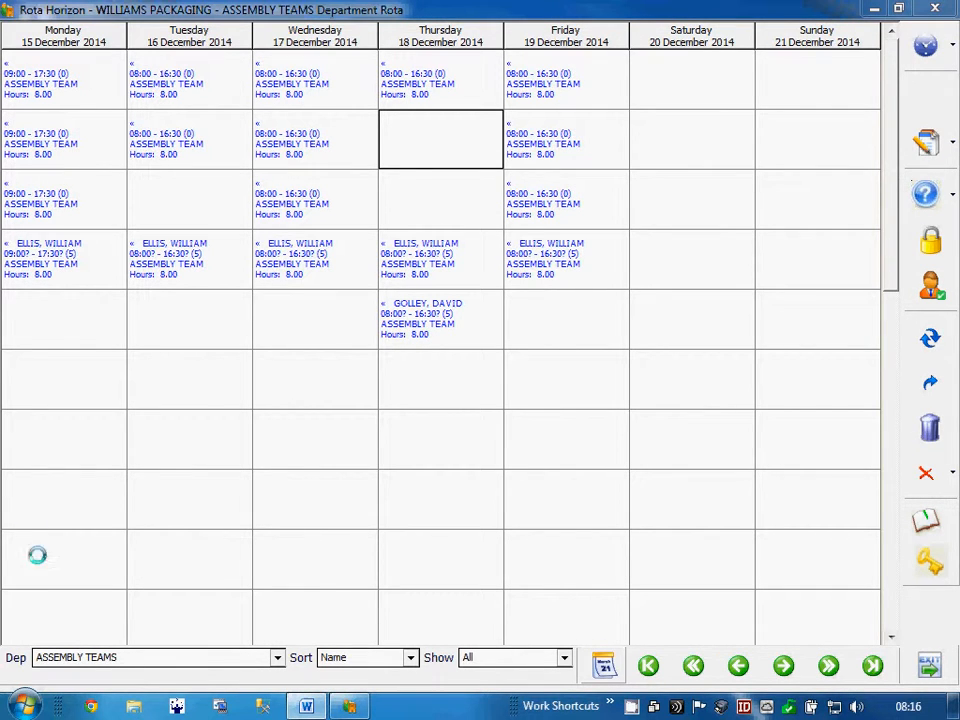
Step: Open the Best Choice Parameters for auto-filling the rota and move Cost to the highest priority
{"action": "left_click", "coordinate": [930, 287]}
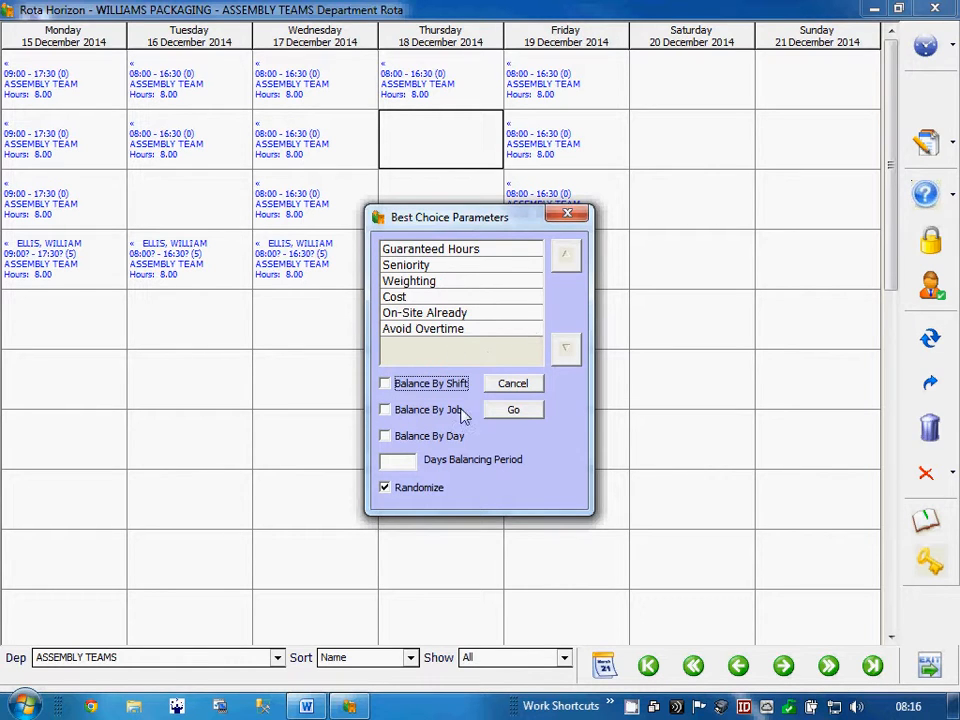
{"action": "left_click", "coordinate": [470, 298]}
{"action": "left_click", "coordinate": [566, 258]}
{"action": "left_click", "coordinate": [566, 258]}
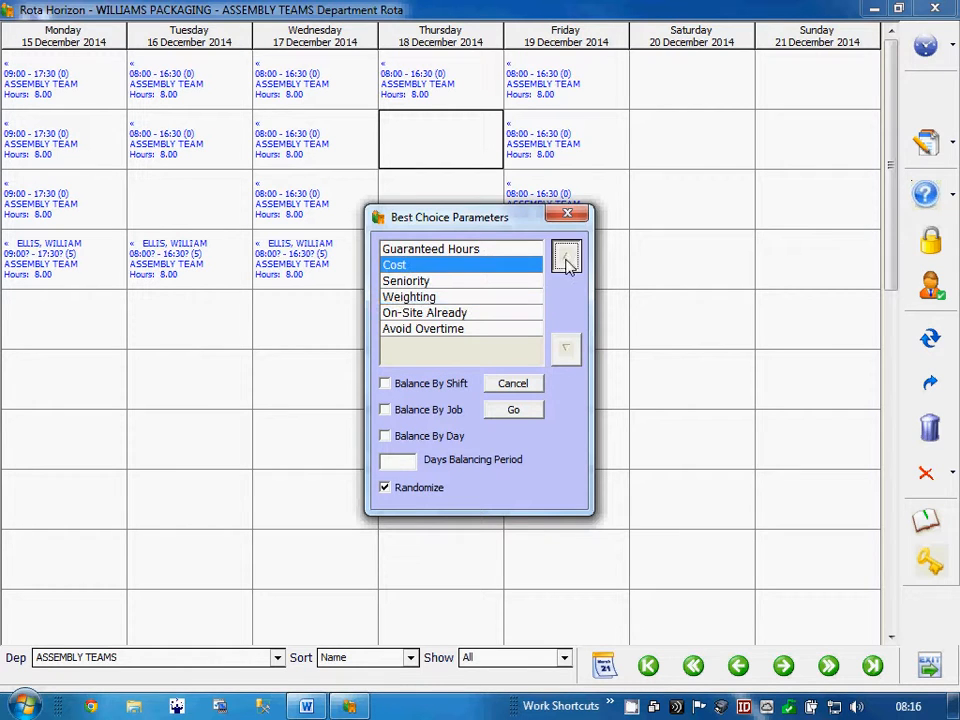
{"action": "left_click", "coordinate": [566, 258]}
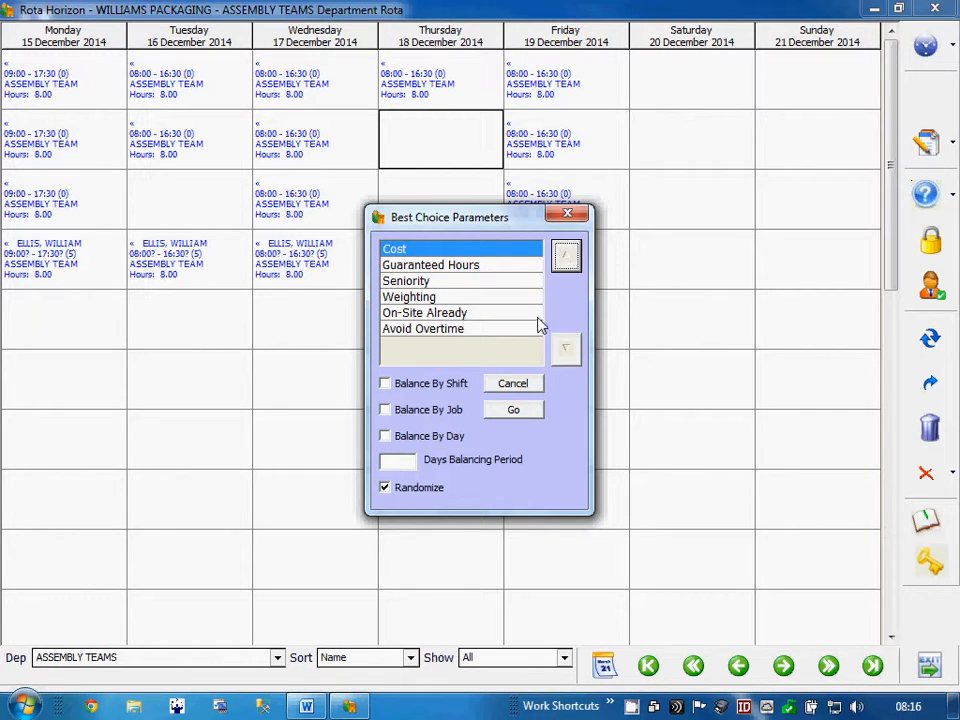
Step: Move On-Site Already to the highest priority in the Best Choice Parameters
{"action": "left_click", "coordinate": [461, 313]}
{"action": "left_click", "coordinate": [566, 256]}
{"action": "left_click", "coordinate": [566, 256]}
{"action": "left_click", "coordinate": [566, 256]}
{"action": "left_click", "coordinate": [566, 256]}
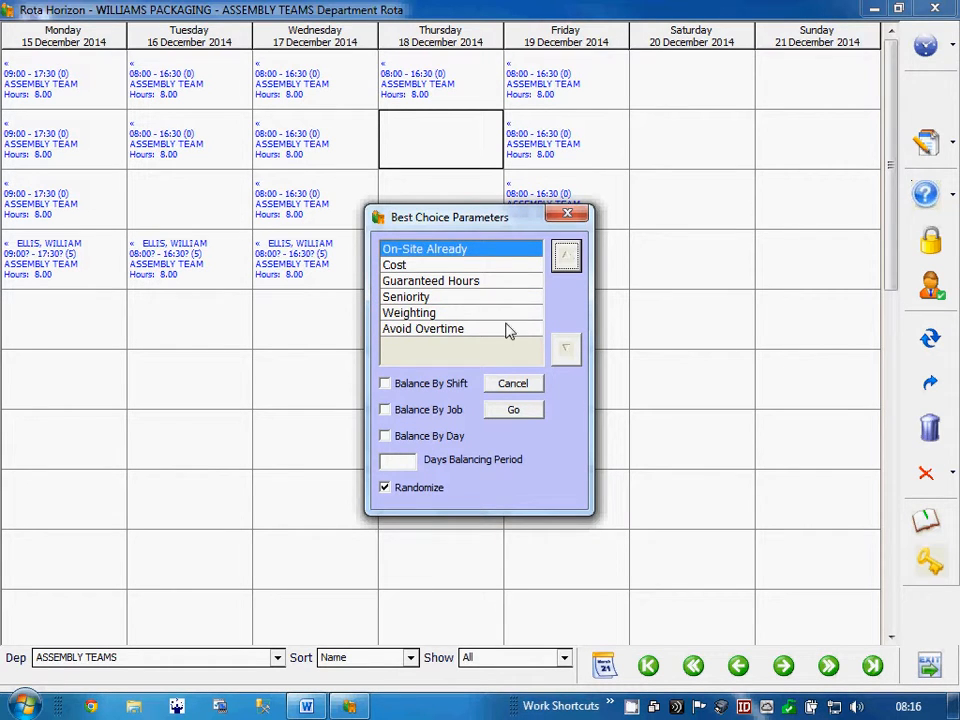
Step: Move Avoid Overtime to the highest priority and run Best Choice to fill the unassigned shifts
{"action": "left_click", "coordinate": [444, 329]}
{"action": "left_click", "coordinate": [566, 256]}
{"action": "left_click", "coordinate": [566, 256]}
{"action": "left_click", "coordinate": [566, 256]}
{"action": "left_click", "coordinate": [566, 256]}
{"action": "left_click", "coordinate": [566, 256]}
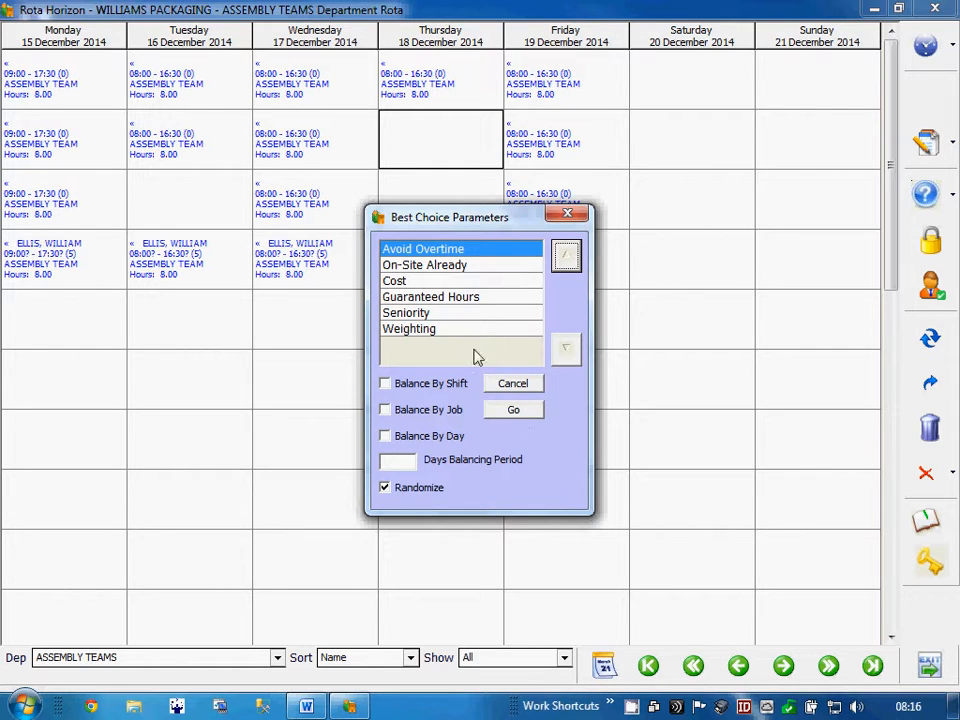
{"action": "left_click", "coordinate": [510, 413]}
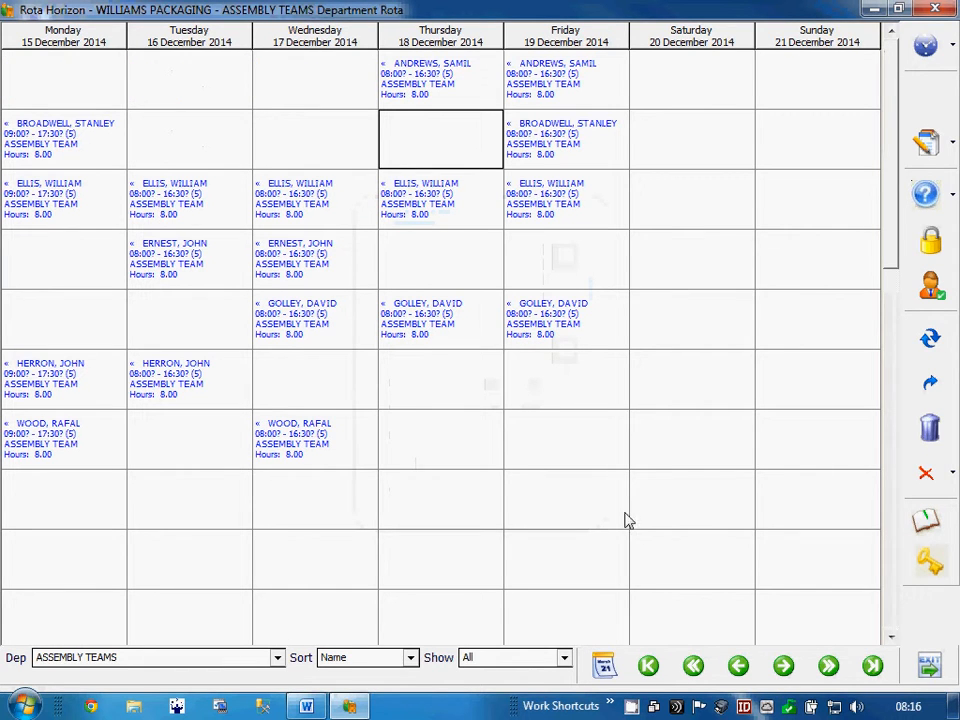
Step: Exit the department rota and return to the main window
{"action": "left_click", "coordinate": [933, 665]}
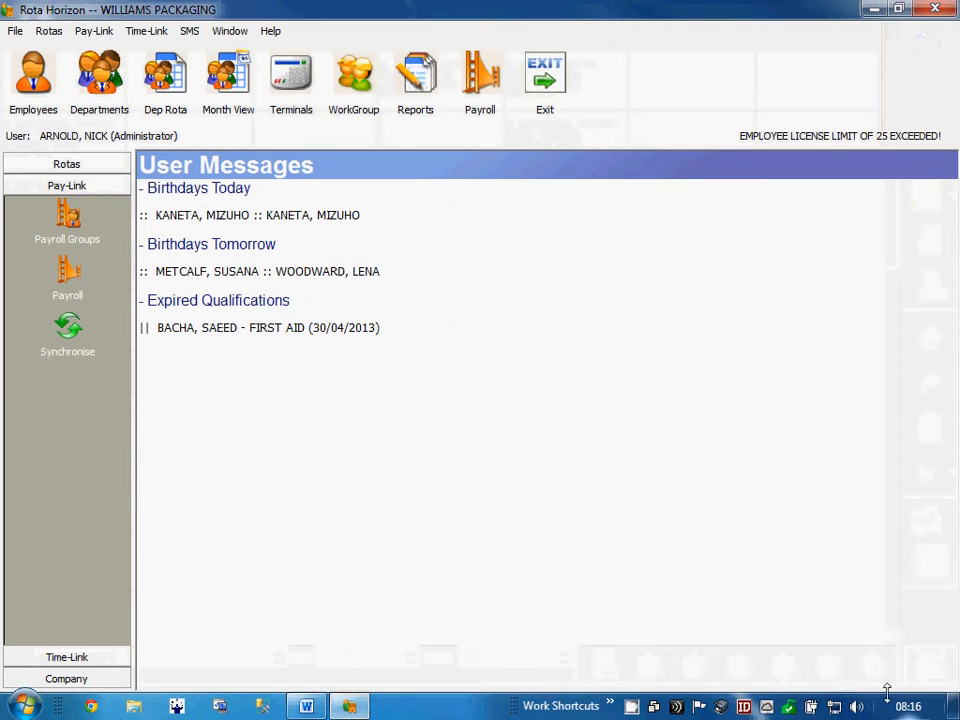
{"action": "right_click", "coordinate": [631, 706]}
{"action": "left_click", "coordinate": [668, 660]}
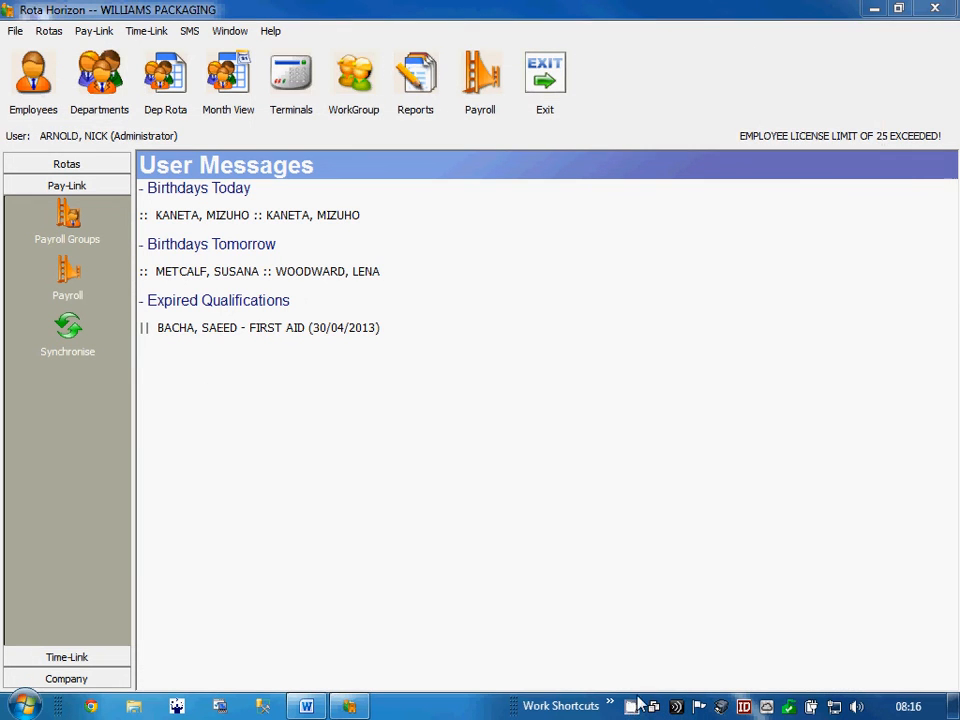